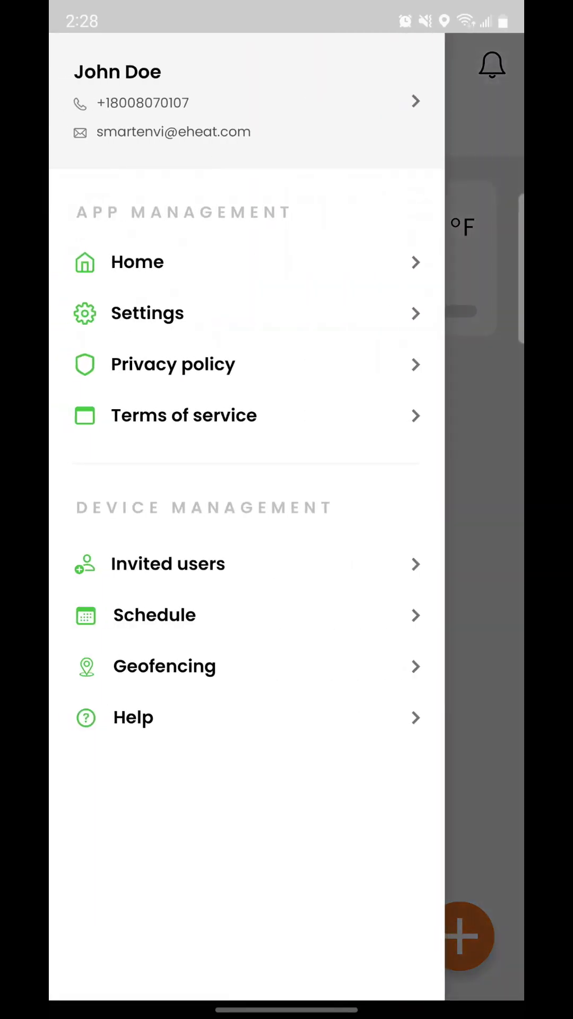
Open the Invited users list from the navigation drawer.
left_click(168, 564)
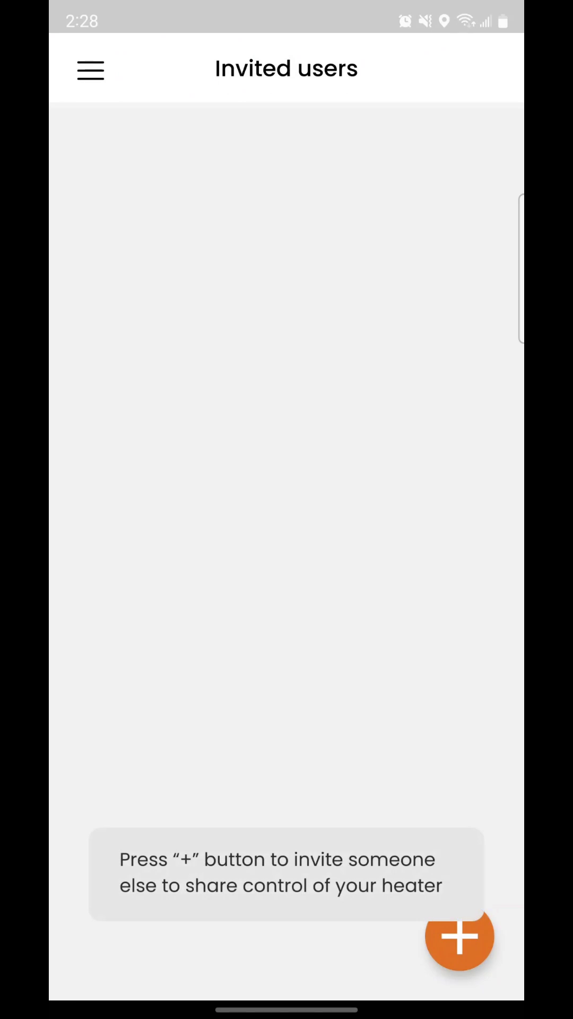
Start a new invite, dismiss the contacts prompt, and enter the invitee's email, first and last name.
left_click(459, 936)
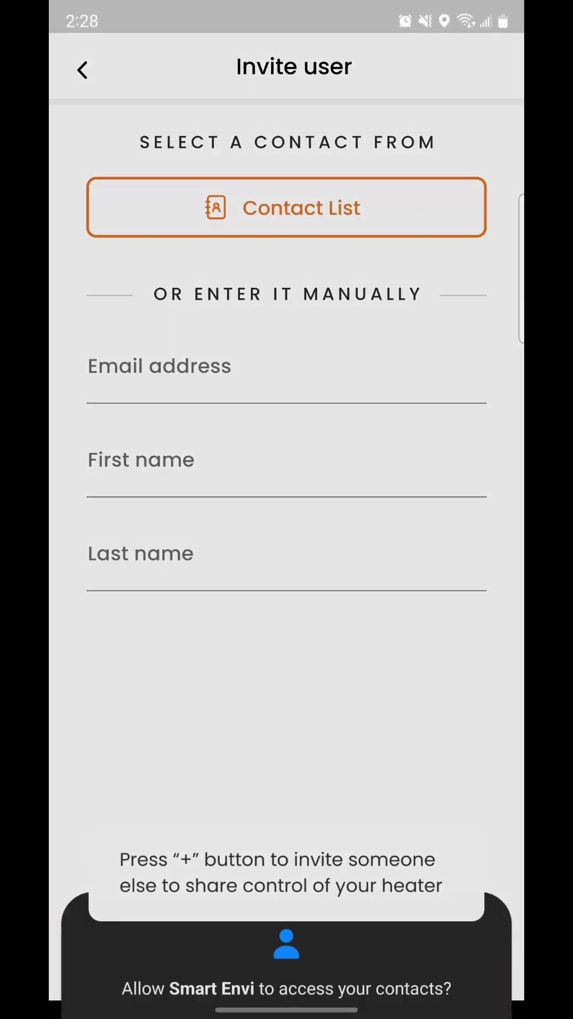
left_click(287, 865)
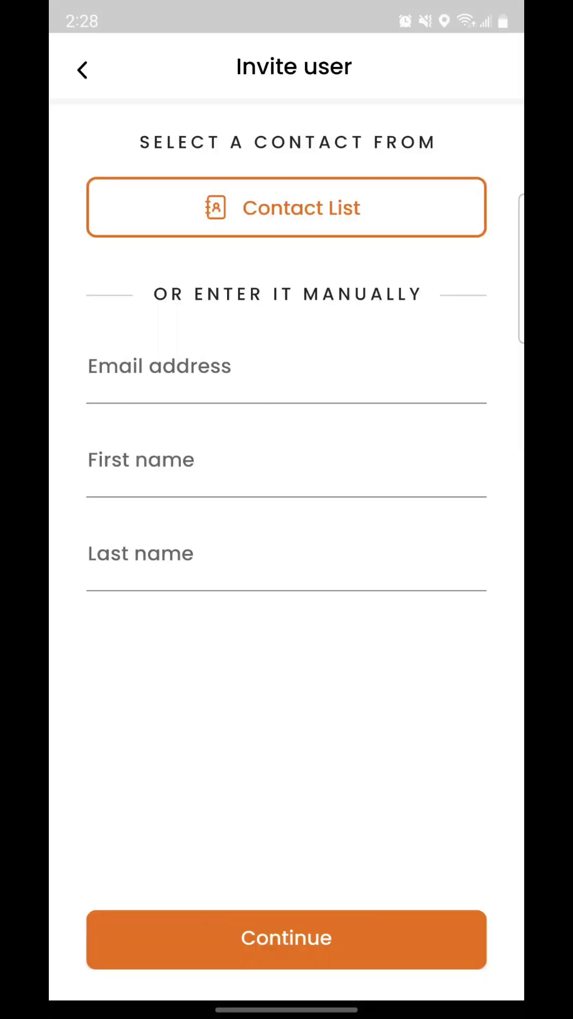
left_click(287, 374)
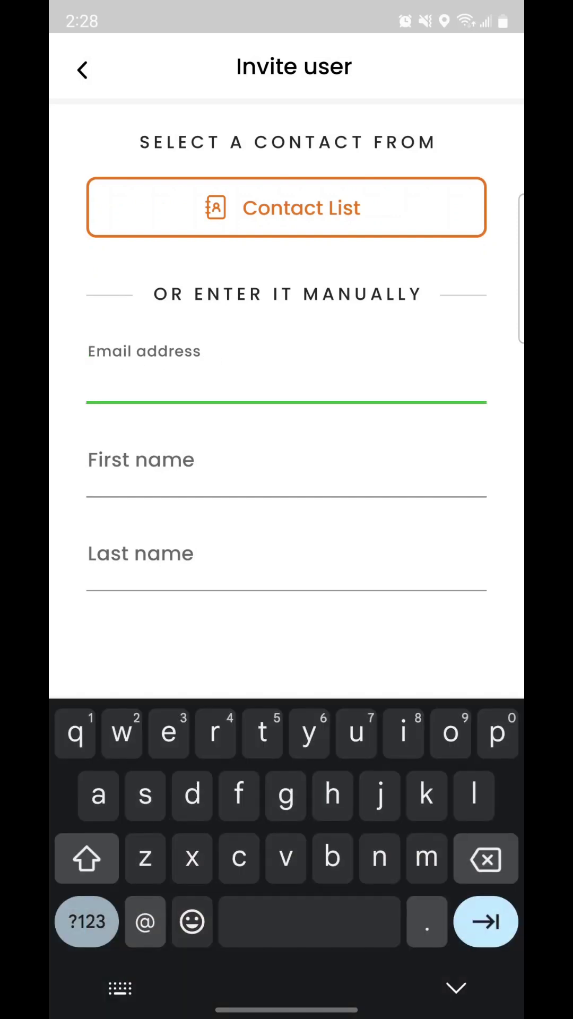
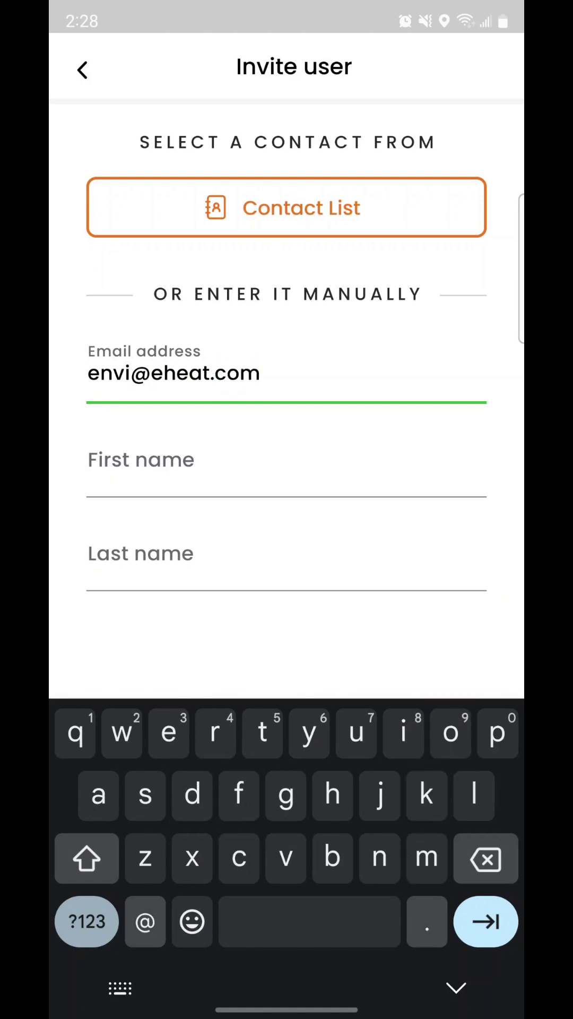
key("Tab")
type("Jane")
key("Tab")
type("Doe")
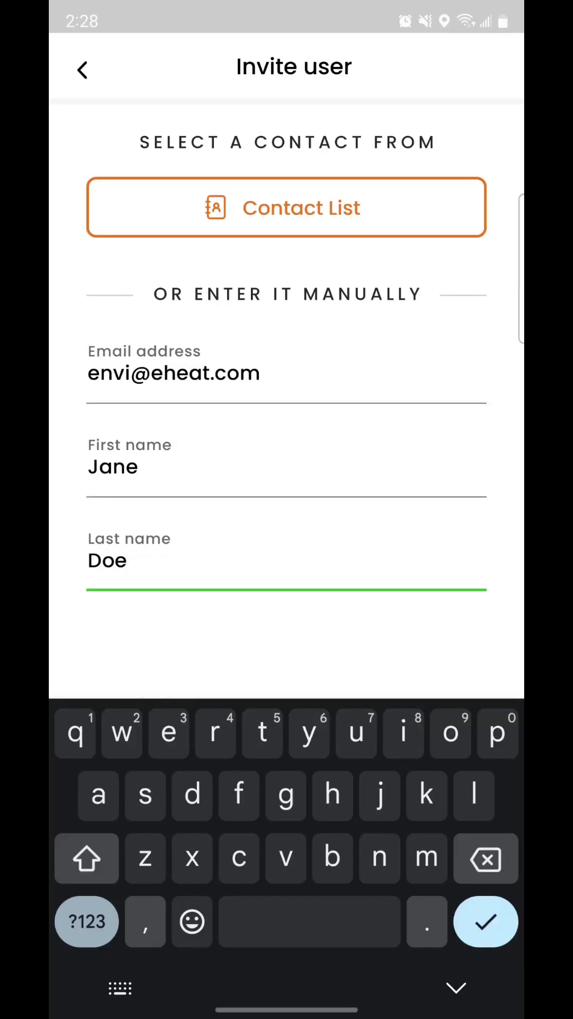
key("Return")
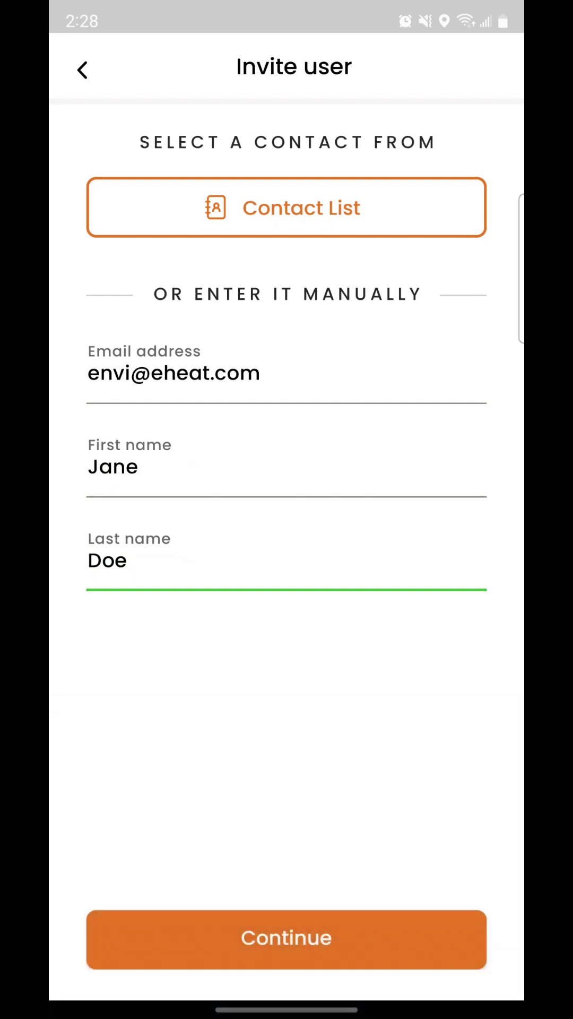
Share My heater with Jane Doe, send the invite email, and return to Invited users.
left_click(286, 940)
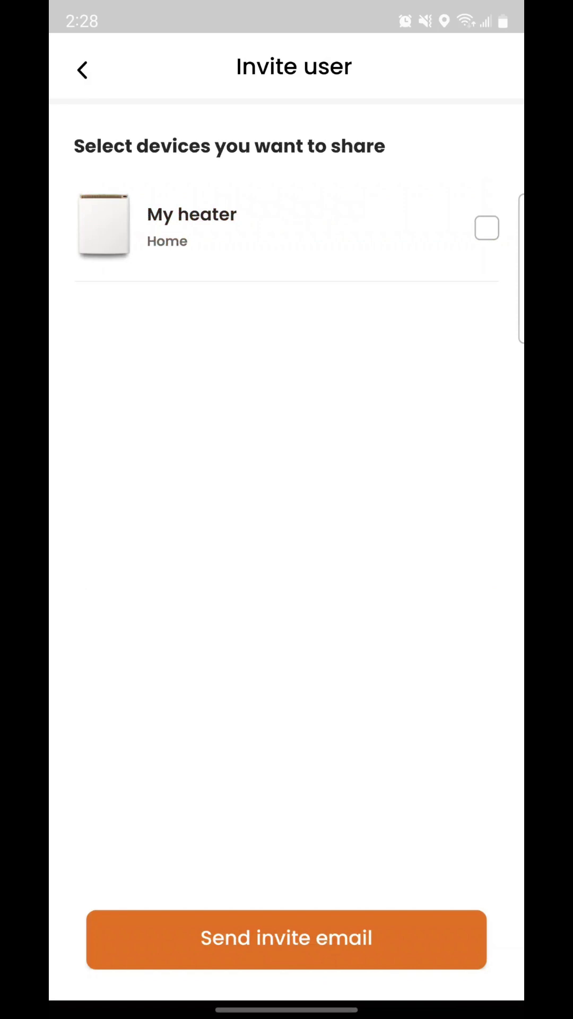
left_click(487, 229)
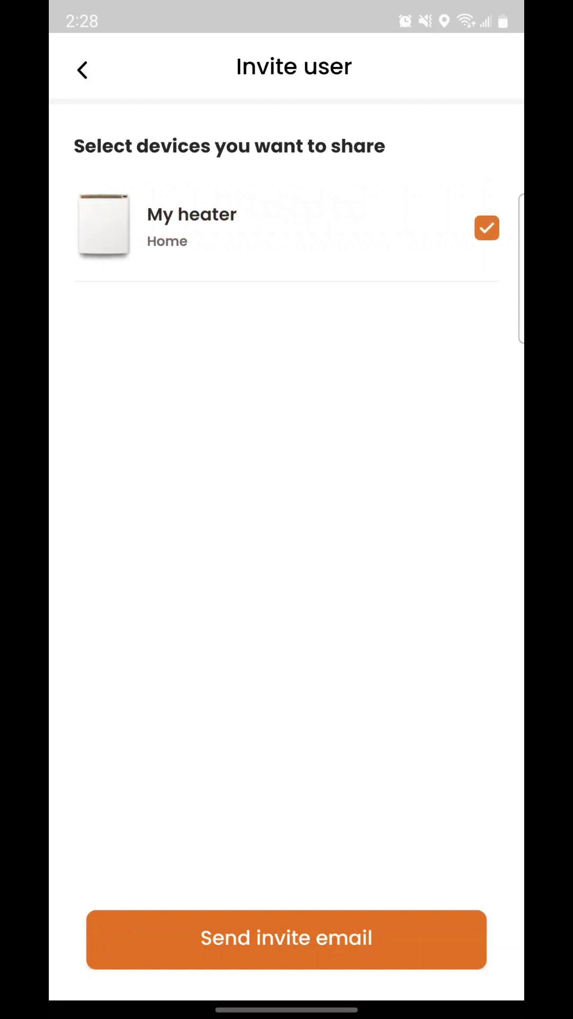
left_click(287, 940)
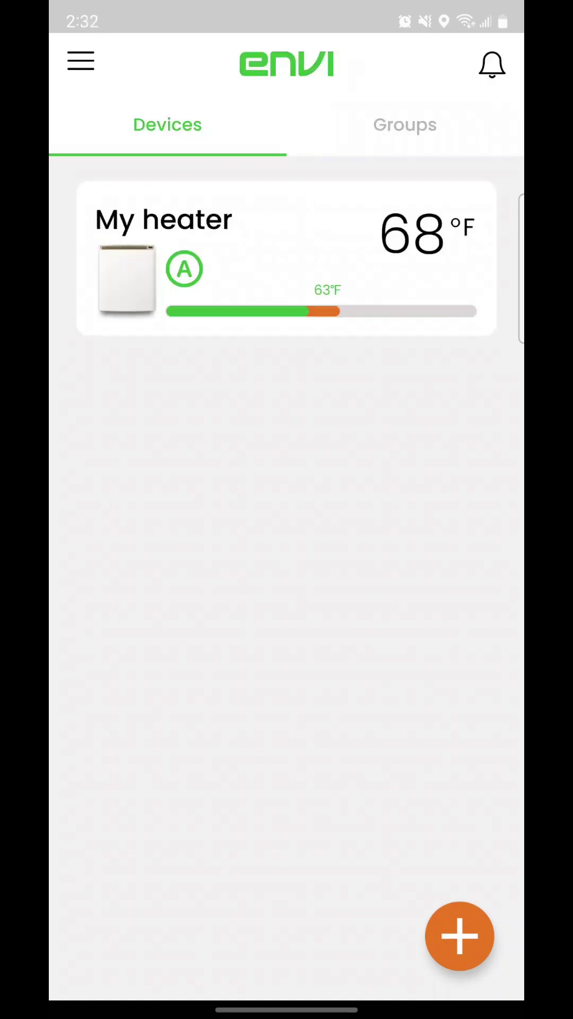
left_click(83, 63)
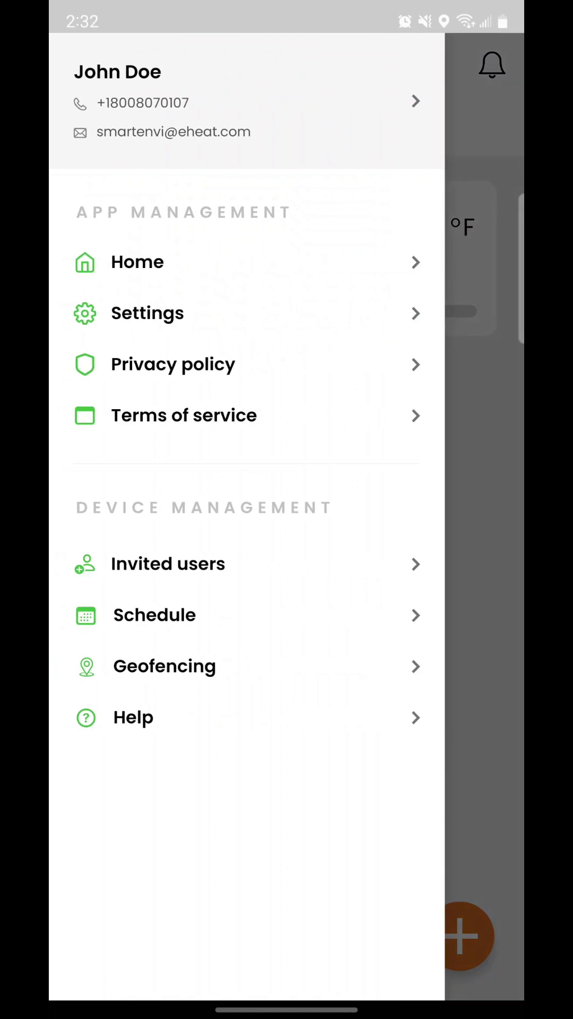
left_click(168, 564)
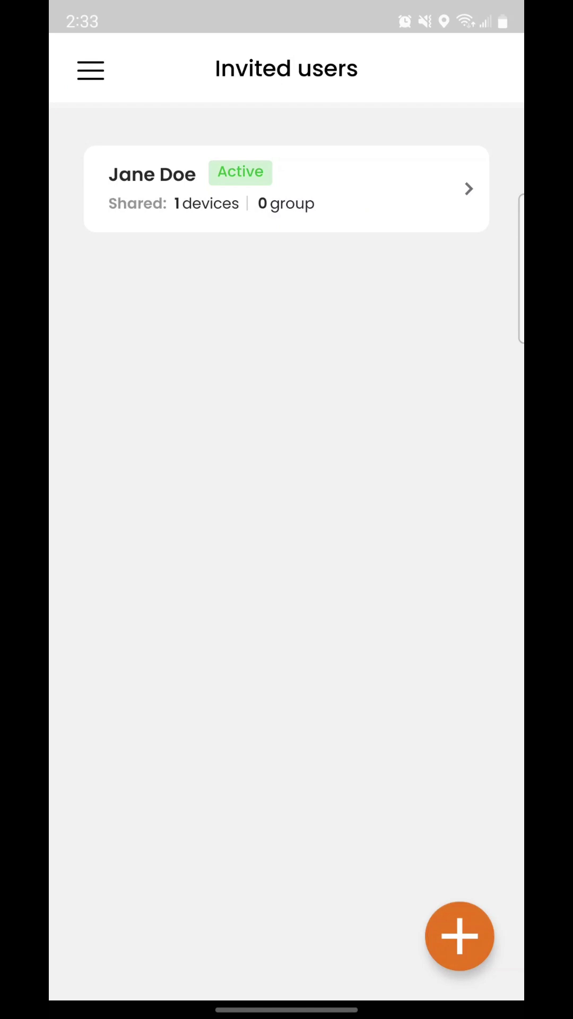
Open Jane Doe's card to confirm she is active with only My heater shared.
left_click(286, 189)
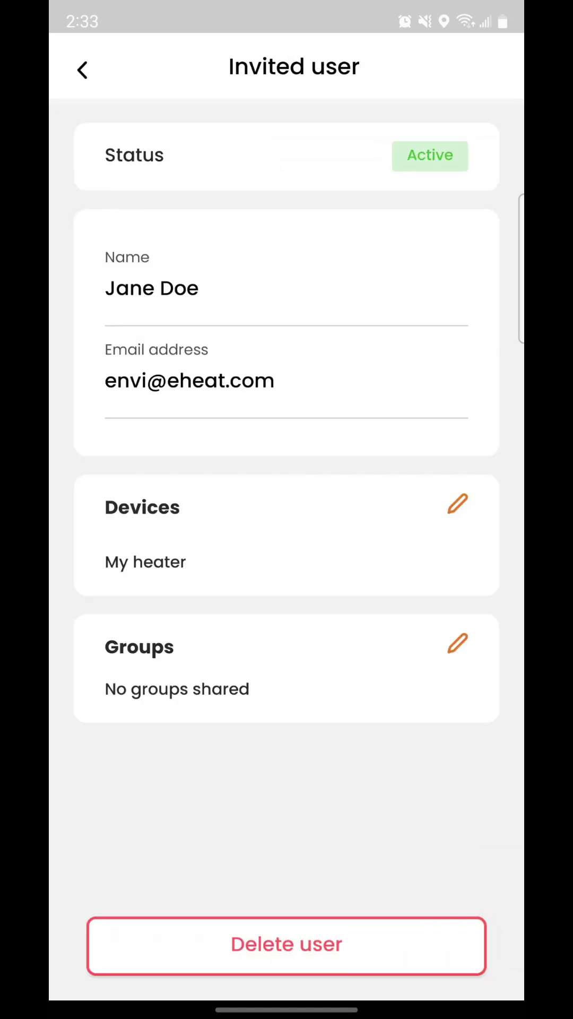